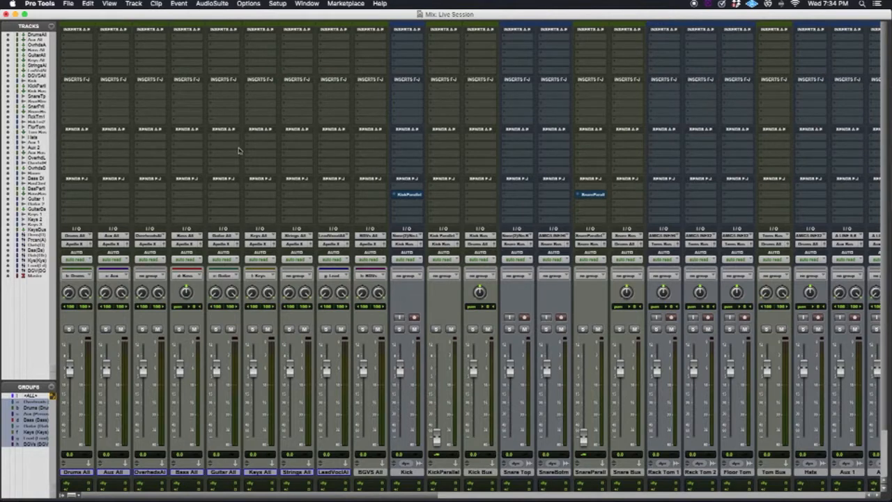
Look through the mixer channels from the instrument submasters across drums, bass, guitar and keys to the VCA and Master tracks
{"action": "scroll", "coordinate": [238, 150], "scroll_direction": "right", "scroll_amount": 10}
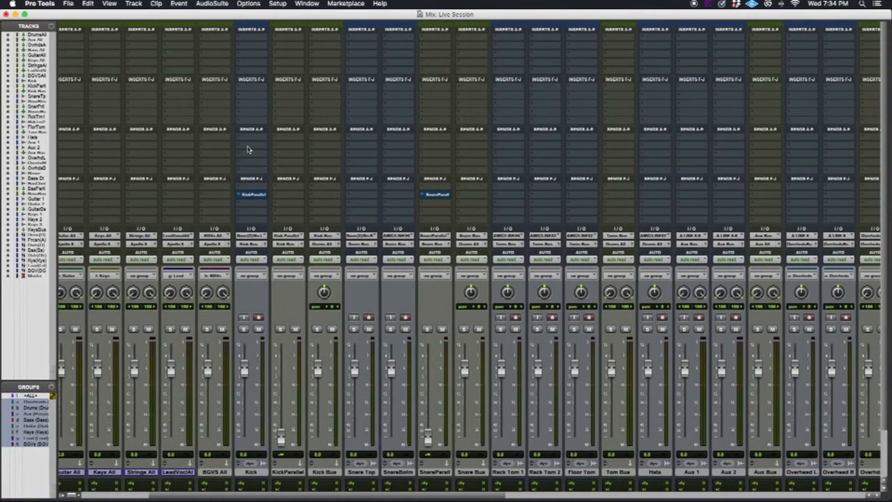
{"action": "scroll", "coordinate": [247, 150], "scroll_direction": "right", "scroll_amount": 4}
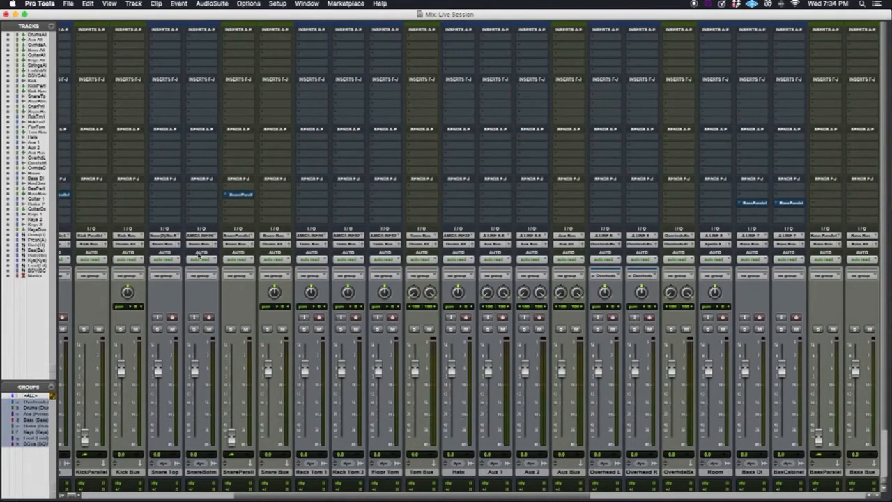
{"action": "scroll", "coordinate": [193, 278], "scroll_direction": "left", "scroll_amount": 3}
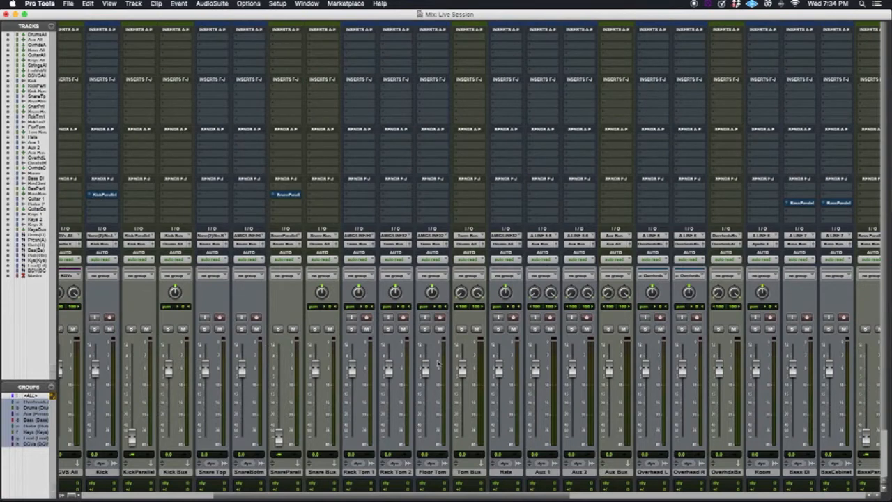
{"action": "scroll", "coordinate": [391, 364], "scroll_direction": "right", "scroll_amount": 2}
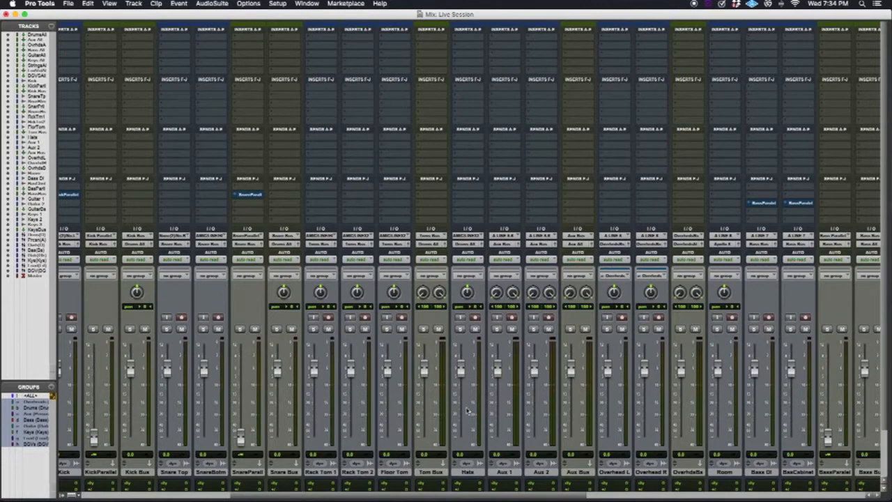
{"action": "scroll", "coordinate": [519, 410], "scroll_direction": "right", "scroll_amount": 2}
{"action": "scroll", "coordinate": [518, 405], "scroll_direction": "right", "scroll_amount": 2}
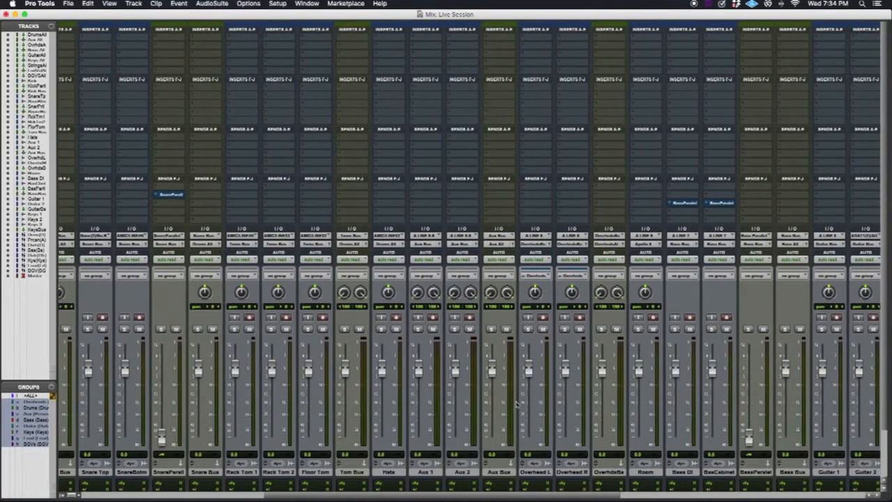
{"action": "scroll", "coordinate": [491, 400], "scroll_direction": "right", "scroll_amount": 1}
{"action": "scroll", "coordinate": [503, 399], "scroll_direction": "right", "scroll_amount": 1}
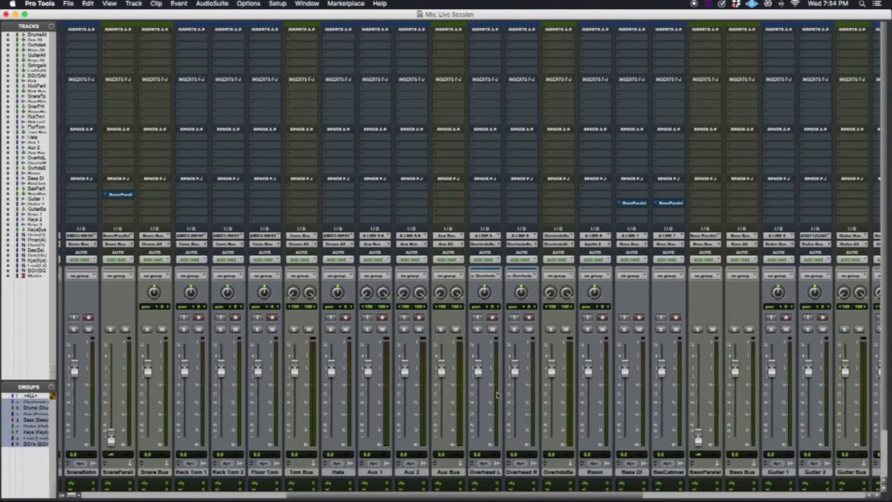
{"action": "scroll", "coordinate": [505, 389], "scroll_direction": "right", "scroll_amount": 1}
{"action": "scroll", "coordinate": [506, 388], "scroll_direction": "right", "scroll_amount": 1}
{"action": "scroll", "coordinate": [507, 387], "scroll_direction": "right", "scroll_amount": 4}
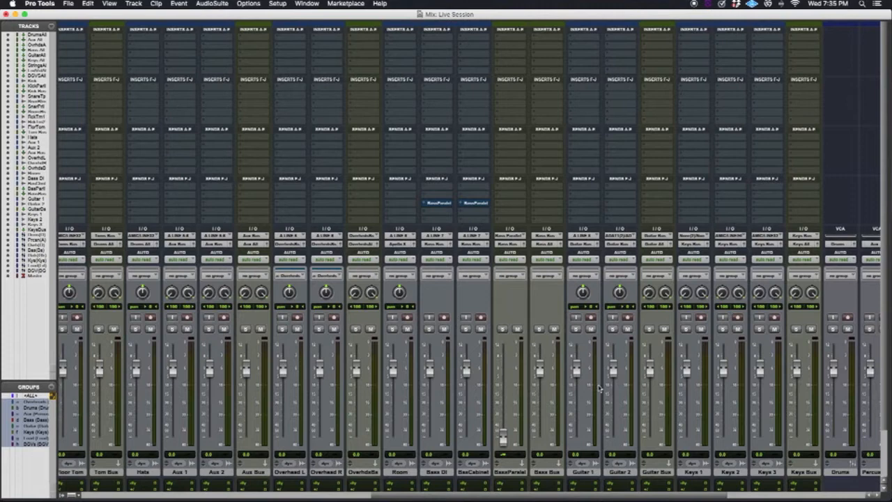
{"action": "scroll", "coordinate": [750, 399], "scroll_direction": "right", "scroll_amount": 4}
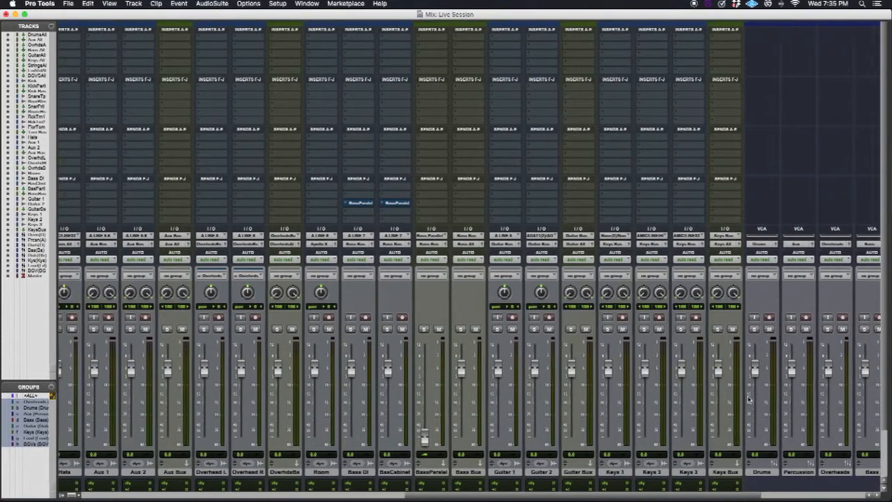
{"action": "scroll", "coordinate": [678, 395], "scroll_direction": "right", "scroll_amount": 5}
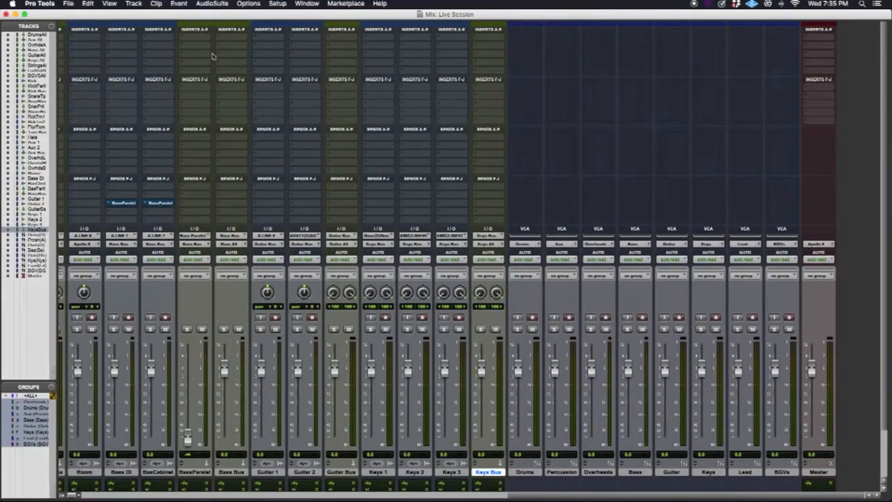
Create five new mono audio tracks after the Keys Bus track
{"action": "left_click", "coordinate": [134, 5]}
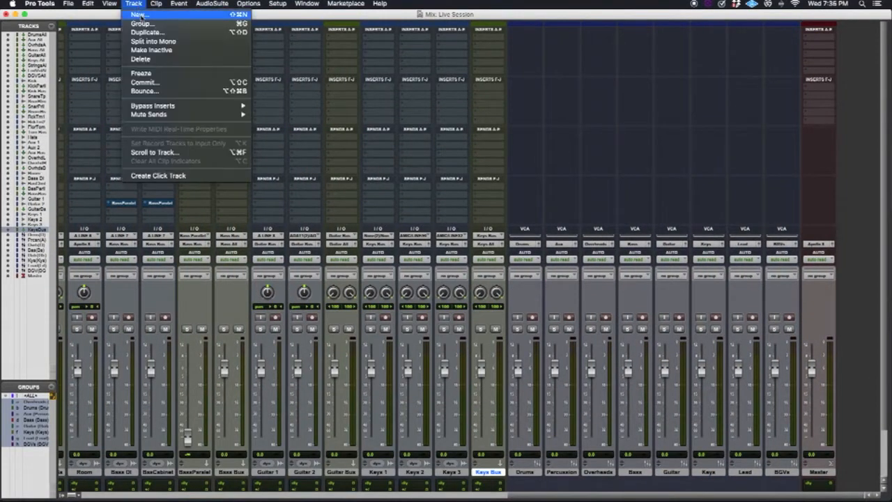
{"action": "left_click", "coordinate": [139, 15]}
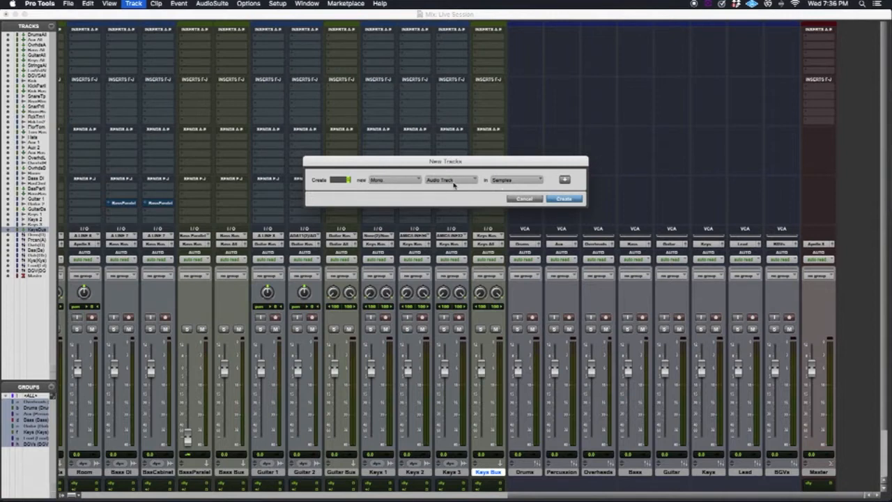
{"action": "key", "text": "Return"}
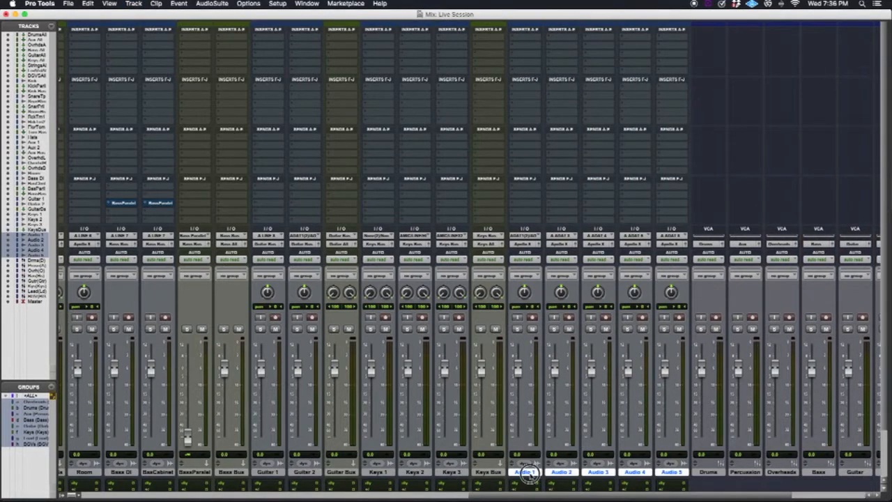
Rename the first new audio track as Lead Vocal
{"action": "double_click", "coordinate": [531, 475]}
{"action": "type", "text": "Lead"}
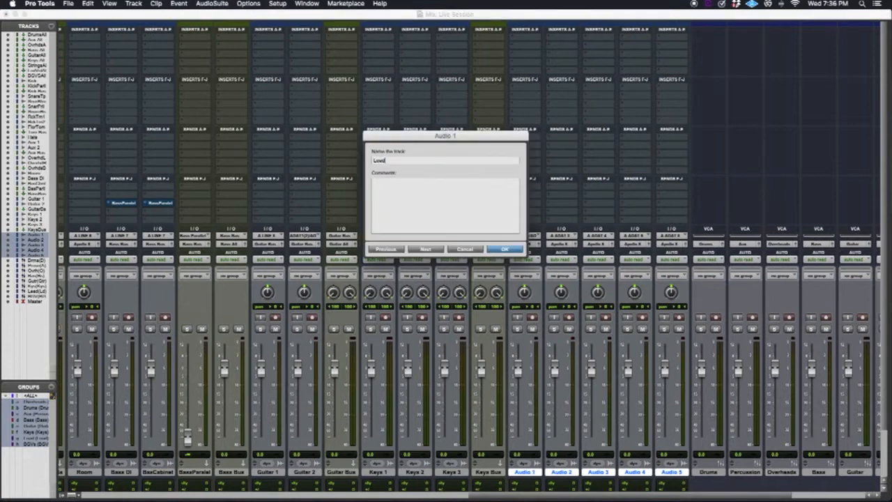
{"action": "key", "text": "Return"}
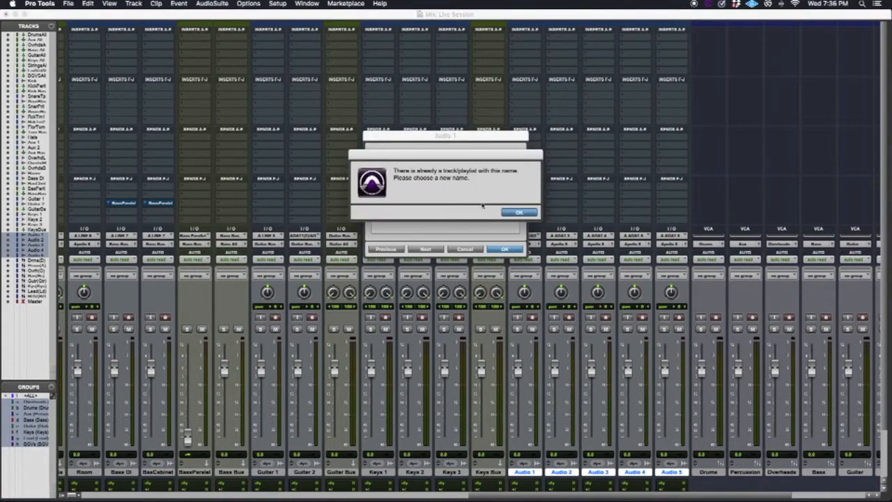
{"action": "key", "text": "Return"}
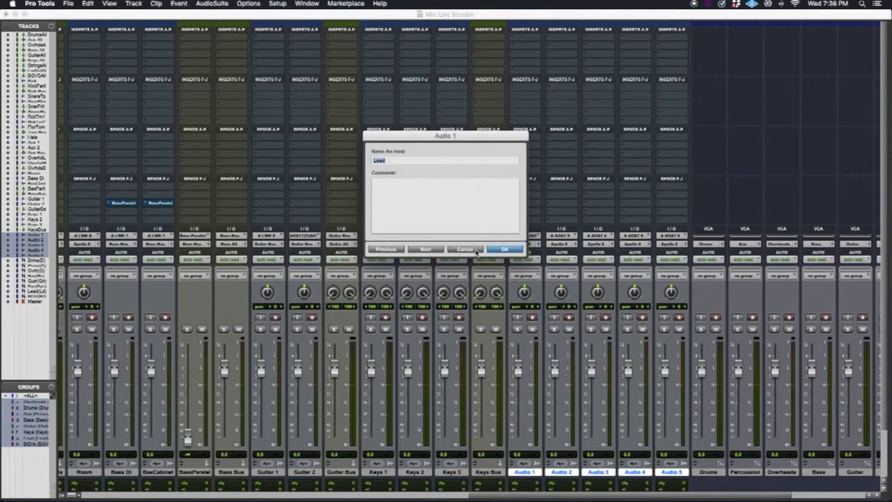
{"action": "left_click", "coordinate": [395, 161]}
{"action": "type", "text": "Vocal"}
{"action": "key", "text": "Return"}
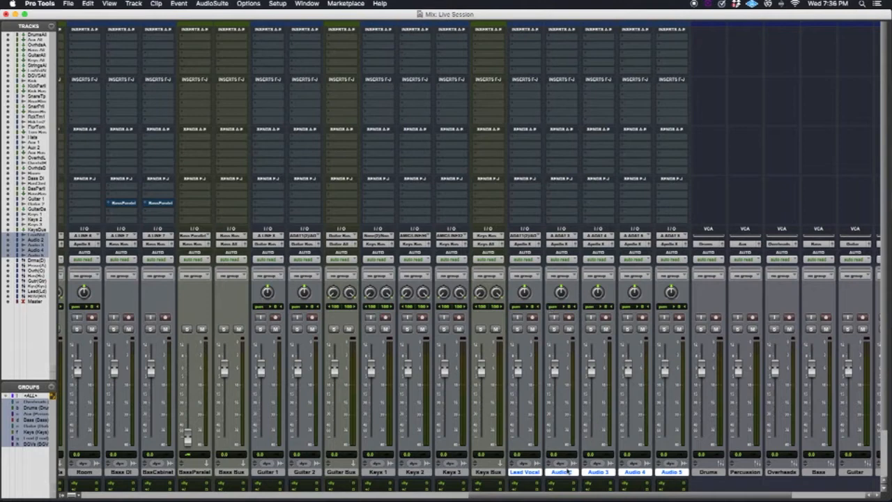
Set up one new stereo Aux Input track for insertion after the Audio 5 track
{"action": "left_click", "coordinate": [568, 473]}
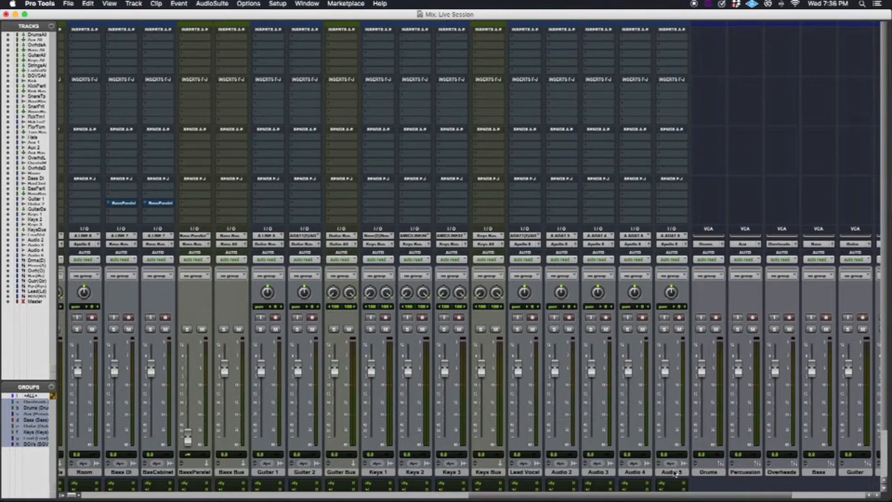
{"action": "left_click", "coordinate": [526, 472]}
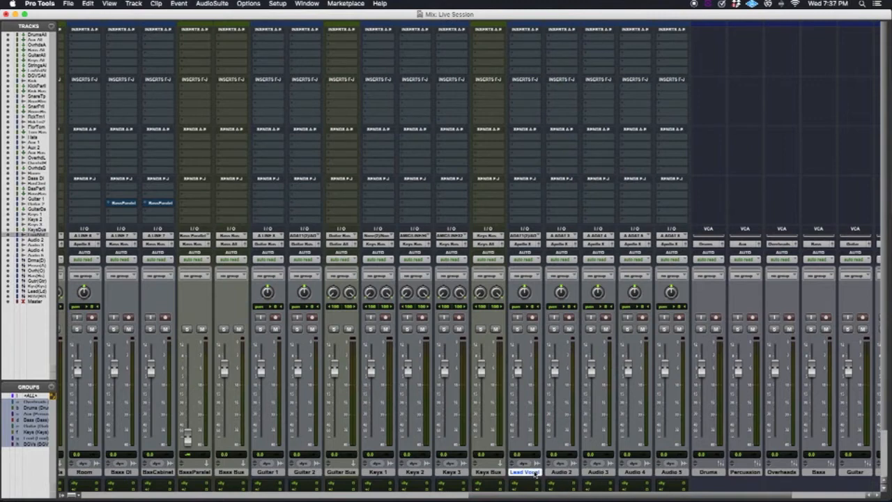
{"action": "left_click", "coordinate": [671, 472]}
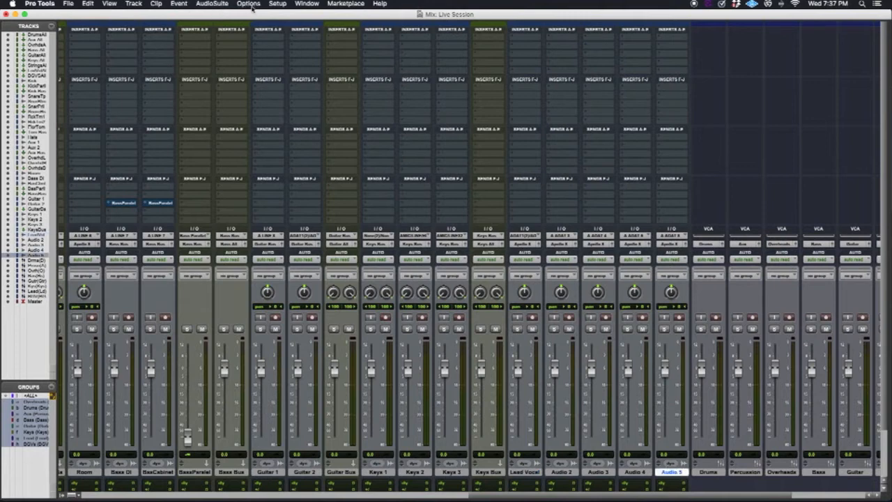
{"action": "left_click", "coordinate": [134, 5]}
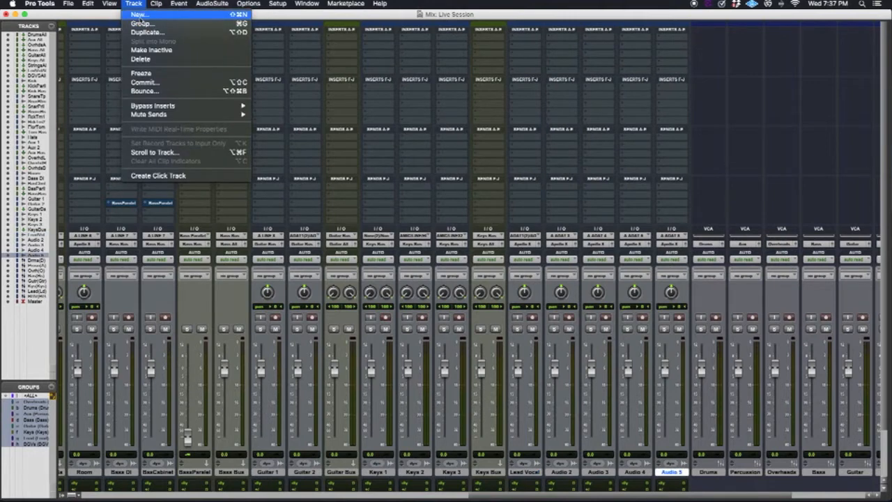
{"action": "left_click", "coordinate": [143, 24]}
{"action": "left_click", "coordinate": [387, 182]}
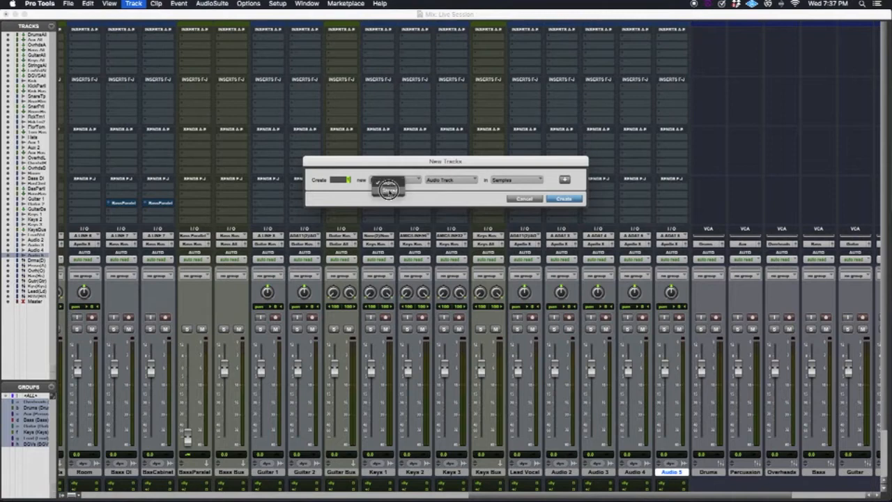
{"action": "left_click", "coordinate": [387, 191]}
{"action": "left_click", "coordinate": [454, 180]}
{"action": "left_click", "coordinate": [450, 190]}
Add one mono Aux Input to the new-track request and create both aux tracks
{"action": "left_click", "coordinate": [564, 180]}
{"action": "left_click", "coordinate": [395, 195]}
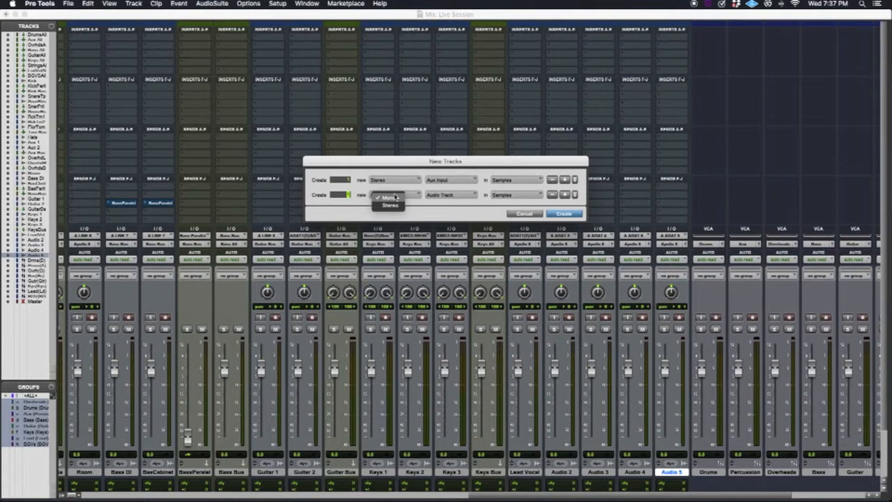
{"action": "left_click", "coordinate": [450, 195]}
{"action": "left_click", "coordinate": [457, 204]}
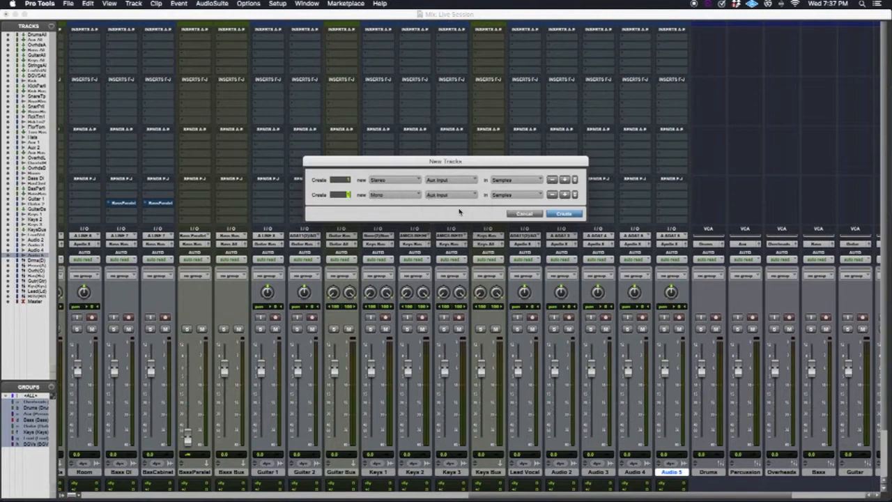
{"action": "left_click", "coordinate": [565, 215]}
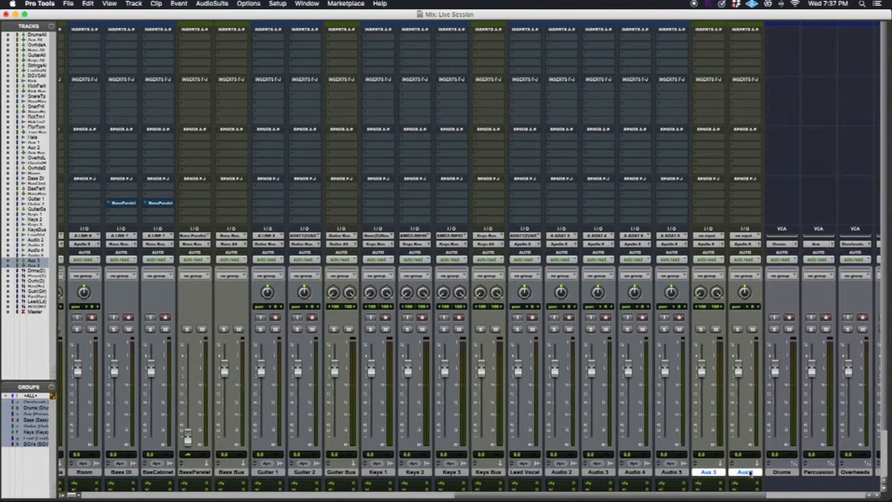
Move the mono Aux 4 track ahead of Aux 3 and rename it as Lead Parallel
{"action": "left_click", "coordinate": [747, 473]}
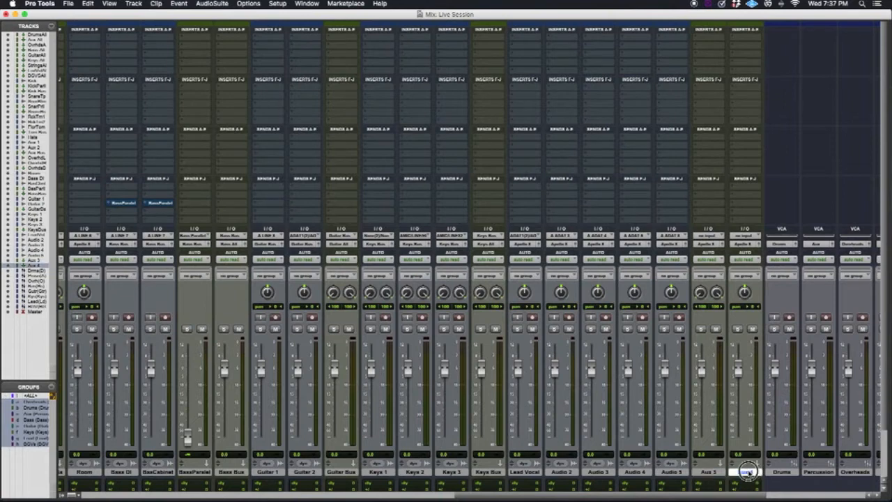
{"action": "left_click_drag", "start_coordinate": [757, 472], "coordinate": [705, 468]}
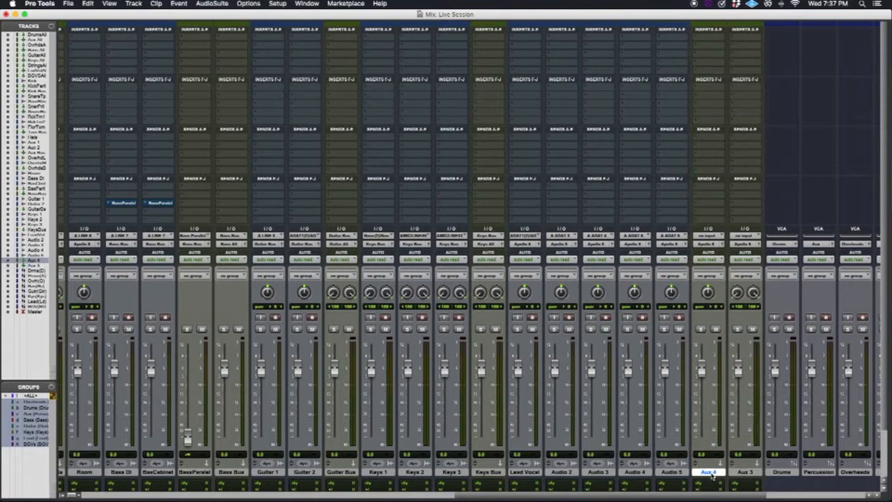
{"action": "double_click", "coordinate": [709, 473]}
{"action": "type", "text": "V"}
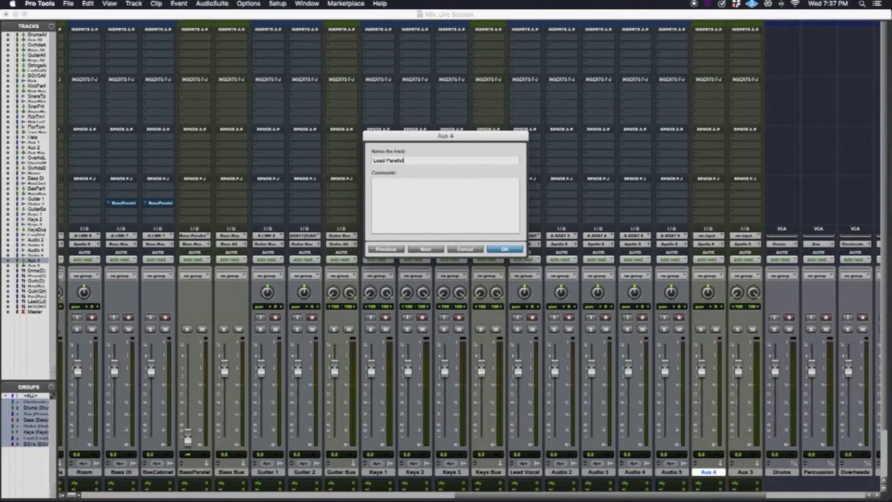
{"action": "type", "text": "ead Parallel"}
{"action": "key", "text": "Return"}
Rename the stereo Aux 3 track as Lead Insert
{"action": "left_click", "coordinate": [746, 473]}
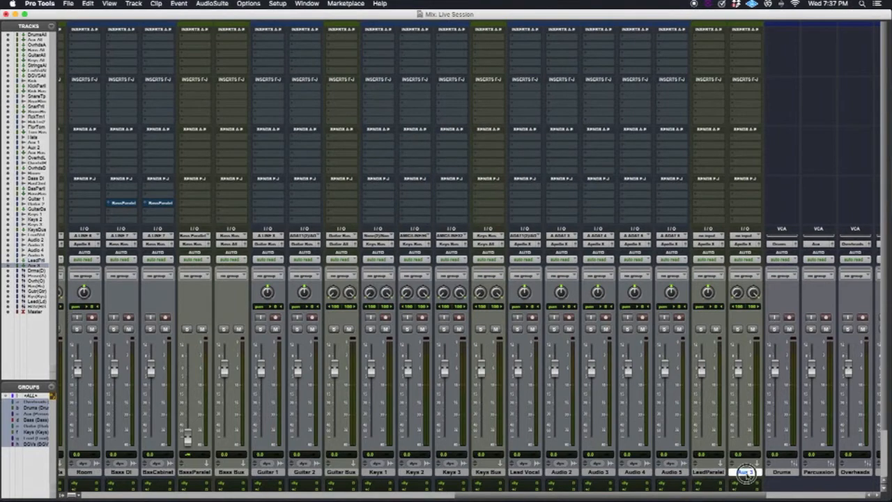
{"action": "double_click", "coordinate": [746, 473]}
{"action": "type", "text": "Lead In"}
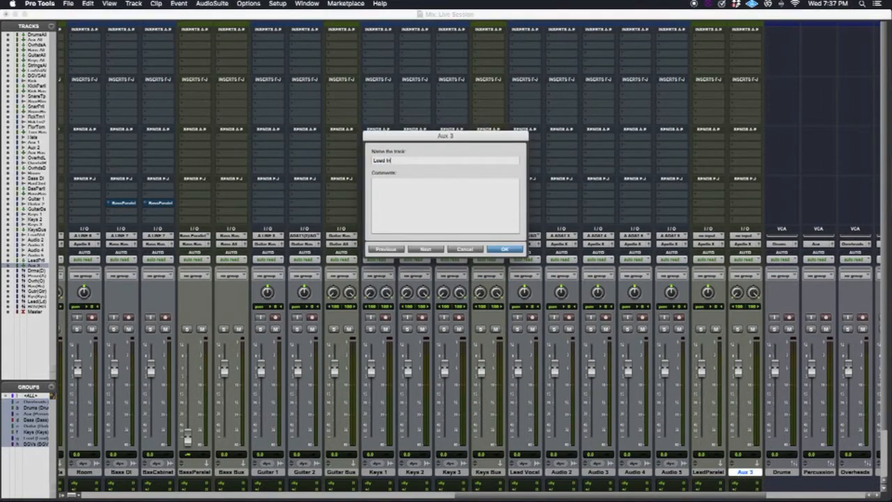
{"action": "key", "text": "Return"}
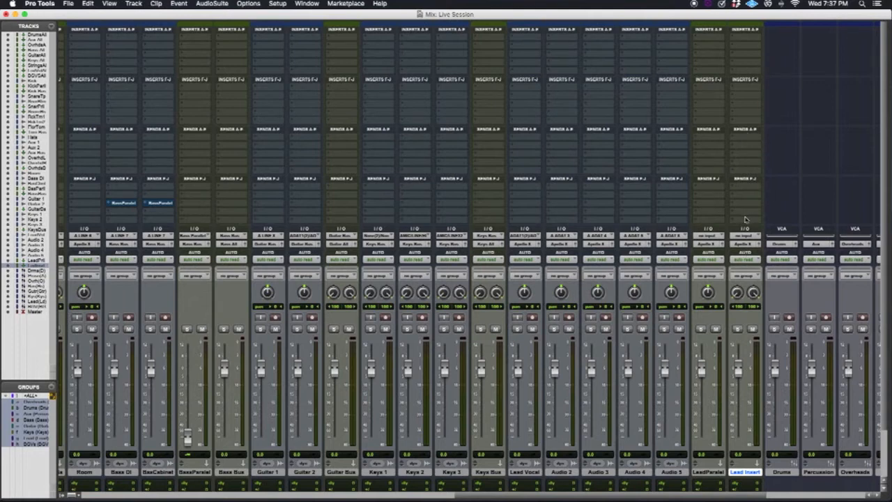
Start a new mono bus path named Lead Parallel in the I/O Setup
{"action": "left_click", "coordinate": [277, 4]}
{"action": "left_click", "coordinate": [281, 55]}
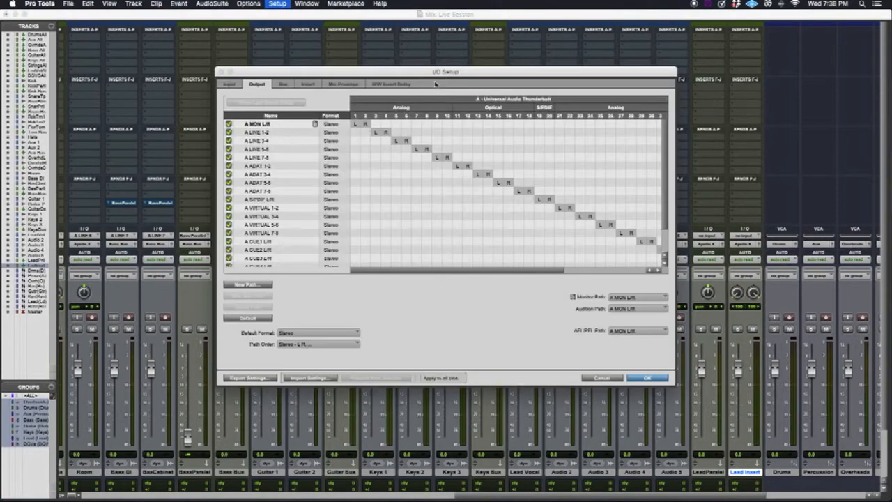
{"action": "left_click_drag", "start_coordinate": [352, 75], "coordinate": [374, 71]}
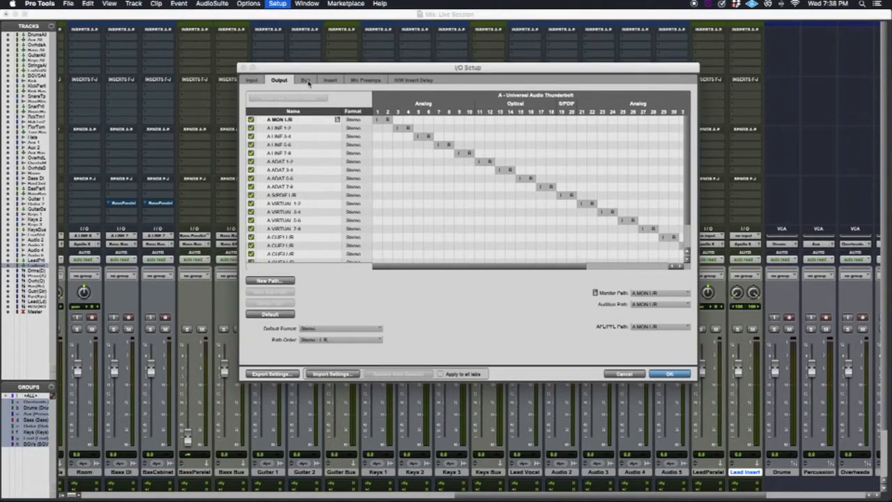
{"action": "left_click", "coordinate": [306, 81]}
{"action": "left_click", "coordinate": [272, 282]}
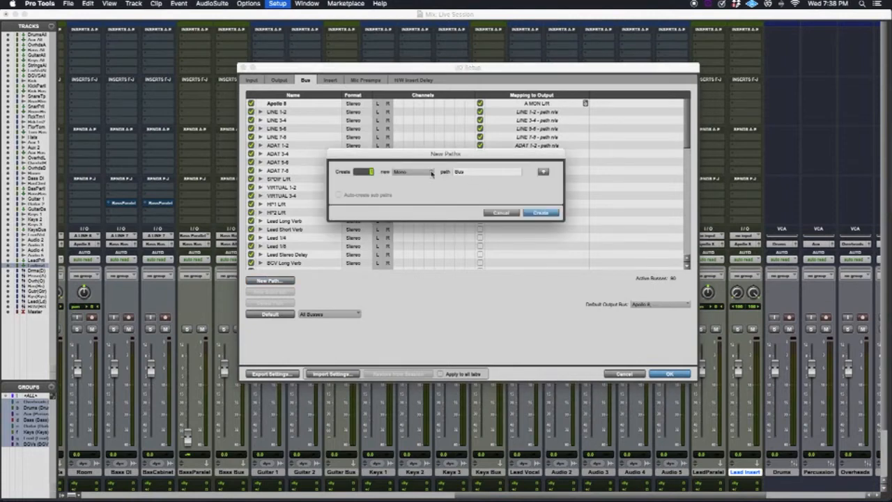
{"action": "key", "text": "Tab"}
{"action": "type", "text": "Lead Parallel"}
Add a stereo bus path named Lead Insert and create both new paths
{"action": "left_click", "coordinate": [543, 172]}
{"action": "left_click", "coordinate": [411, 187]}
{"action": "left_click", "coordinate": [412, 198]}
{"action": "left_click_drag", "start_coordinate": [465, 187], "coordinate": [445, 186]}
{"action": "type", "text": "Lead"}
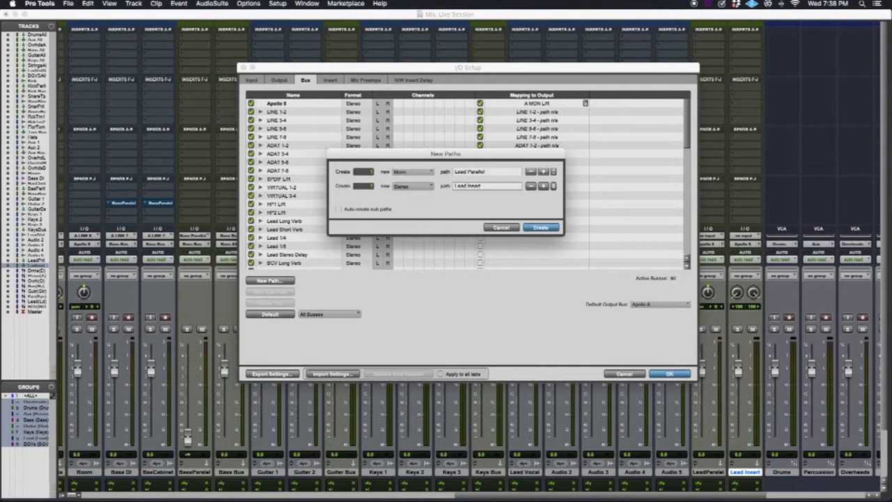
{"action": "left_click", "coordinate": [542, 228]}
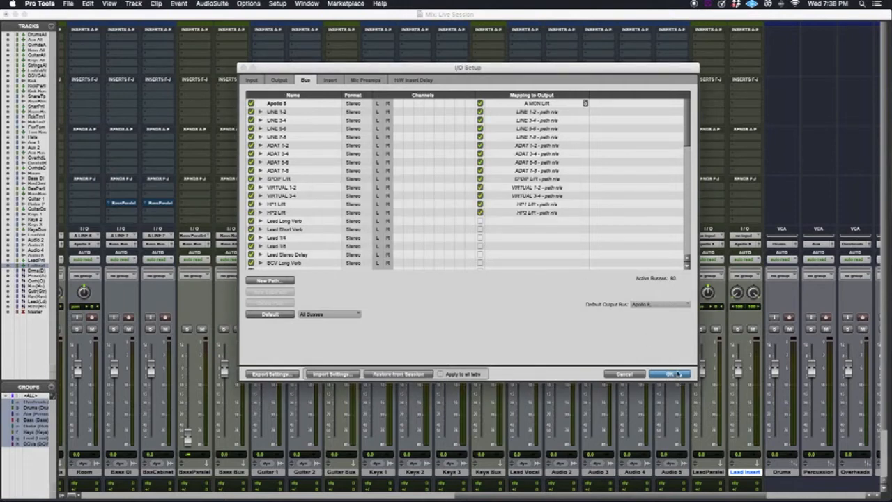
Accept the I/O Setup changes and set the Lead Insert aux's input to the Lead Insert 1 (Stereo) bus
{"action": "left_click", "coordinate": [669, 373]}
{"action": "left_click", "coordinate": [751, 237]}
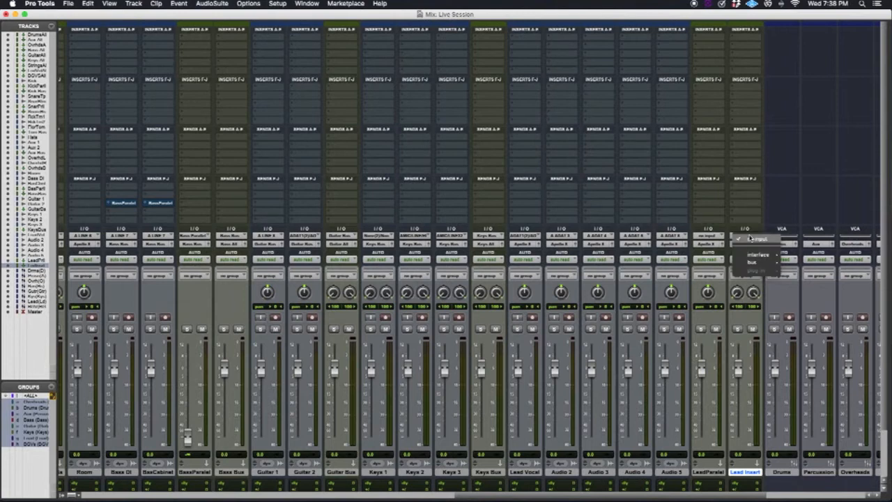
{"action": "mouse_move", "coordinate": [755, 262]}
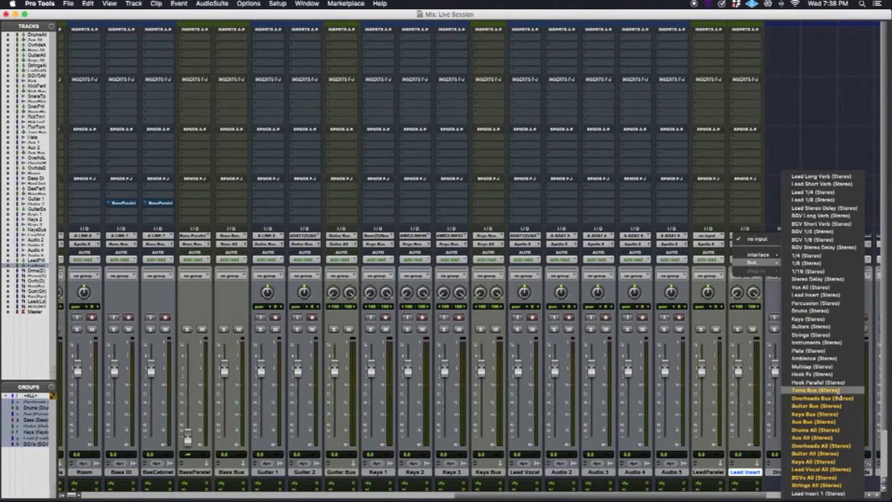
{"action": "left_click", "coordinate": [820, 496]}
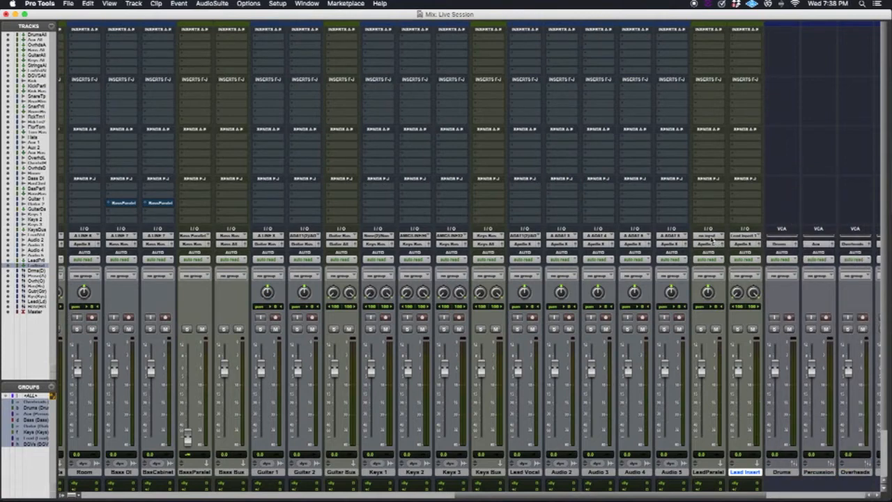
Set the Lead Parallel aux's input to the Lead Parallel 1 (Mono) bus
{"action": "left_click", "coordinate": [709, 236]}
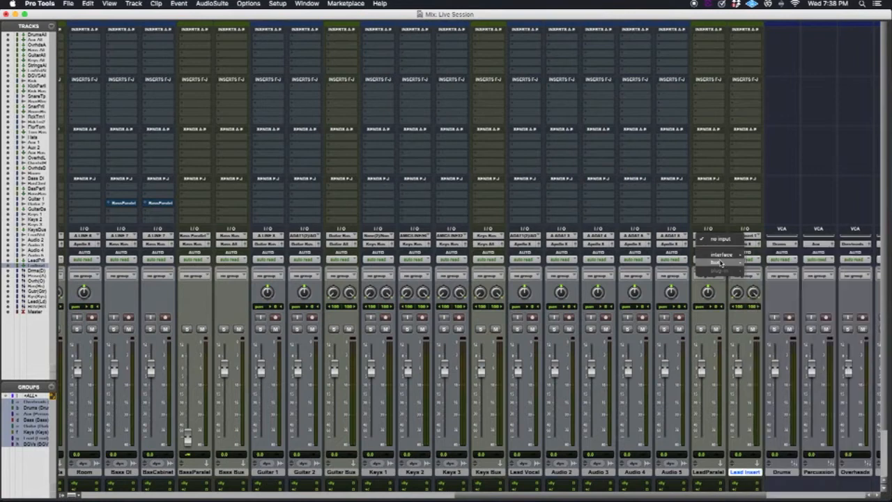
{"action": "mouse_move", "coordinate": [738, 265]}
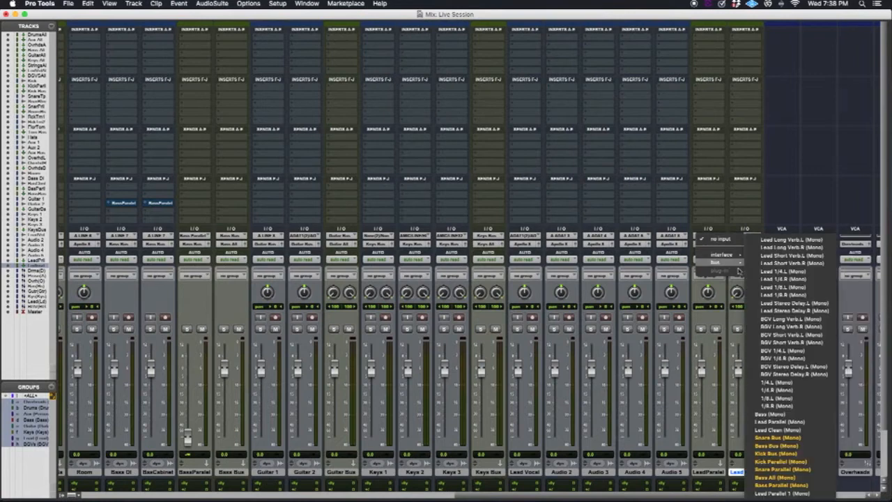
{"action": "left_click", "coordinate": [789, 493]}
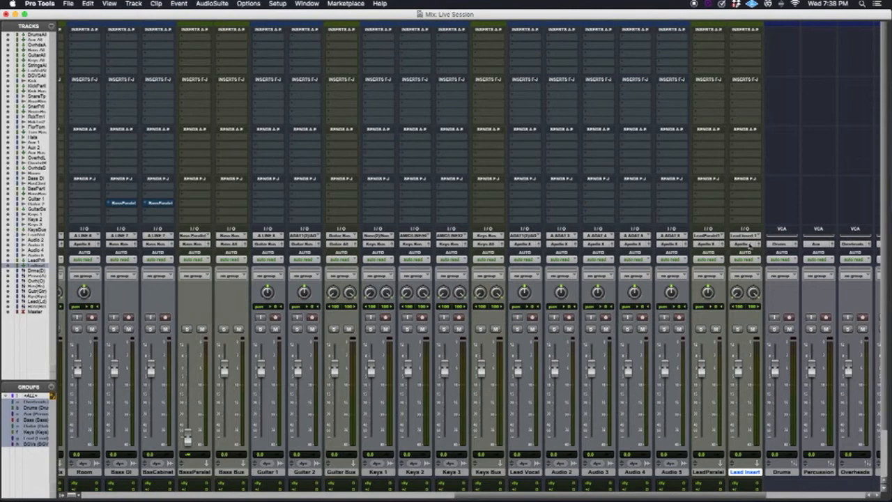
{"action": "left_click", "coordinate": [750, 246]}
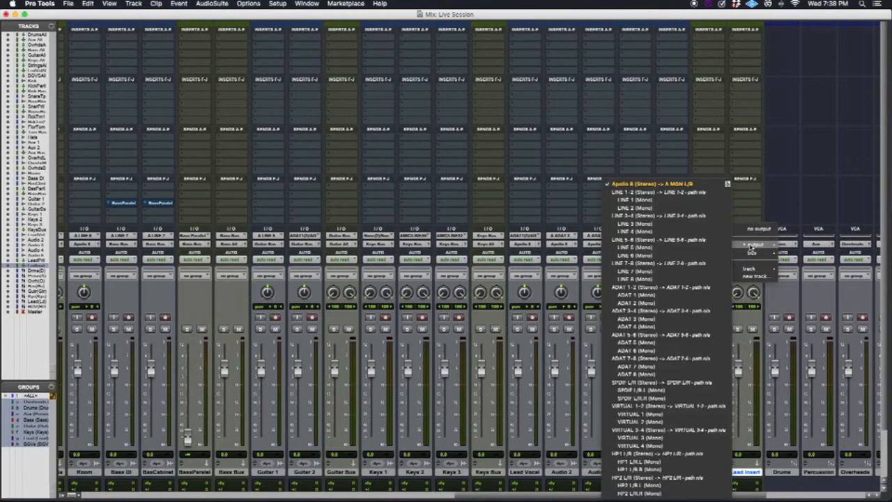
{"action": "mouse_move", "coordinate": [762, 259]}
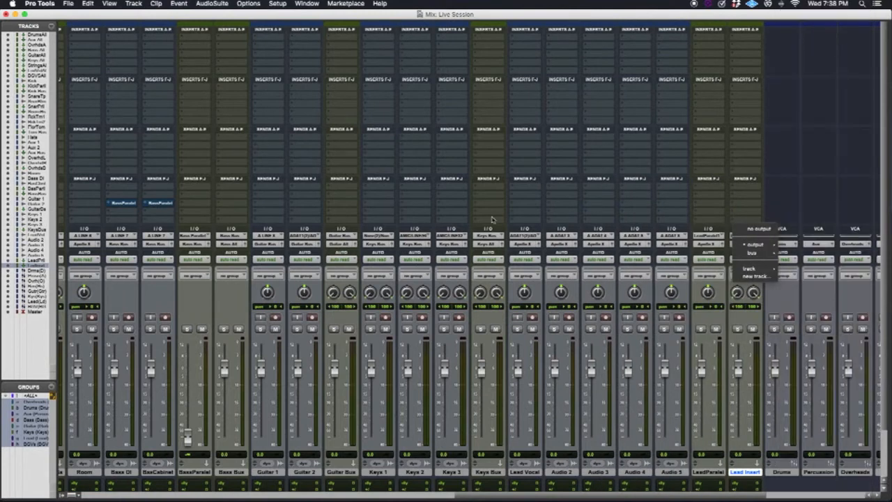
{"action": "left_click", "coordinate": [771, 206]}
Route the Lead Insert aux's output to the Lead Vocal All (Stereo) bus
{"action": "scroll", "coordinate": [537, 205], "scroll_direction": "left", "scroll_amount": 15}
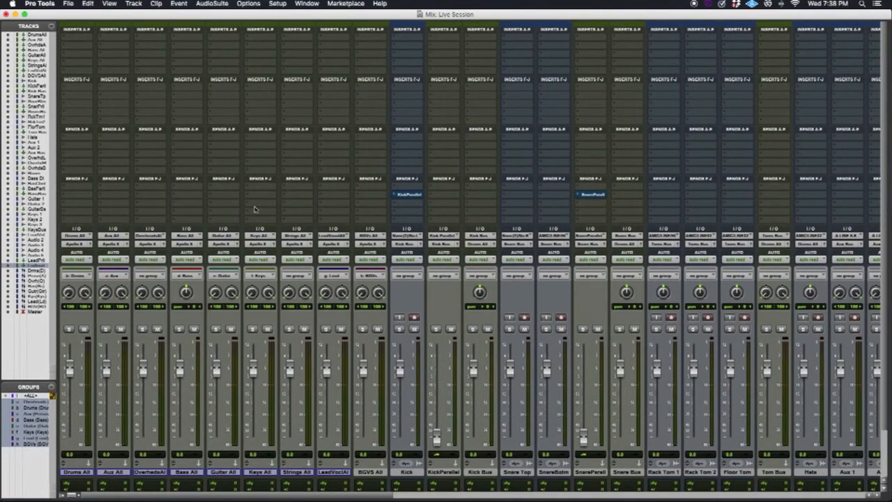
{"action": "scroll", "coordinate": [393, 207], "scroll_direction": "right", "scroll_amount": 15}
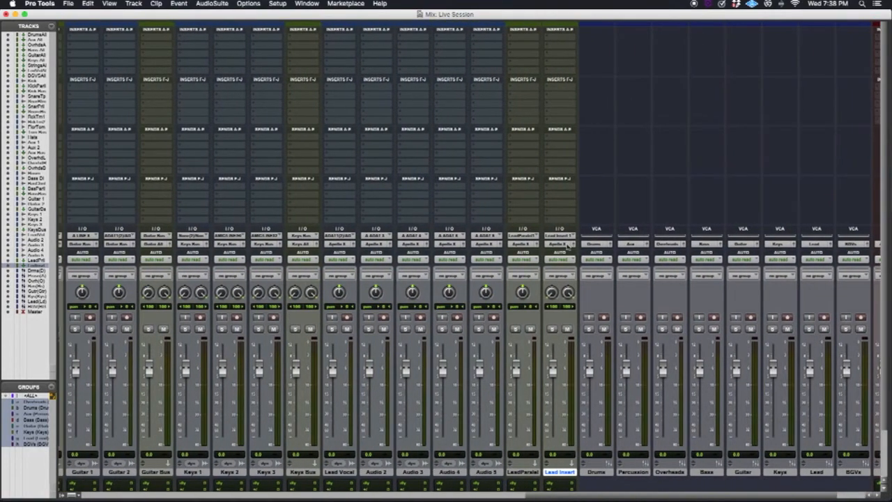
{"action": "left_click", "coordinate": [570, 246]}
{"action": "mouse_move", "coordinate": [579, 255]}
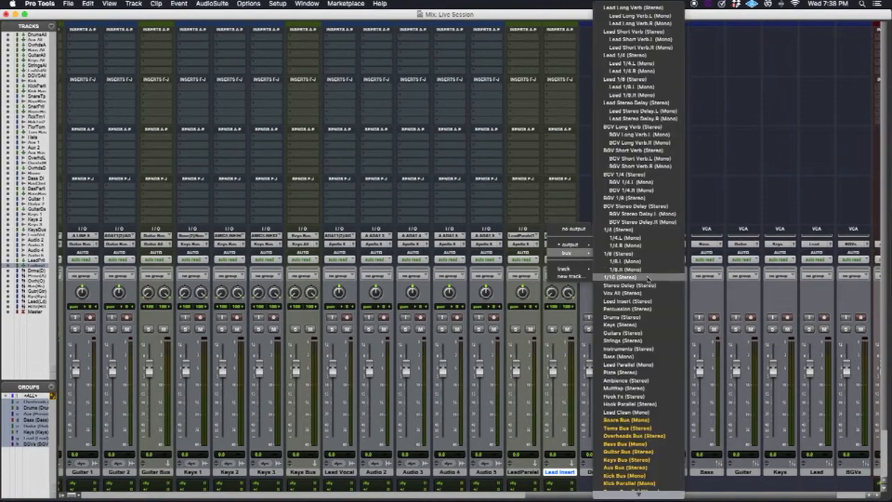
{"action": "scroll", "coordinate": [644, 394], "scroll_direction": "down", "scroll_amount": 3}
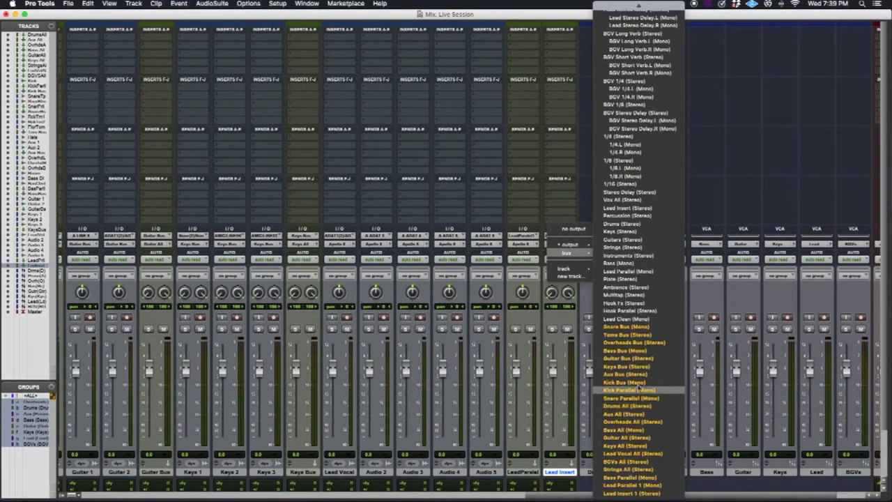
{"action": "left_click", "coordinate": [640, 452]}
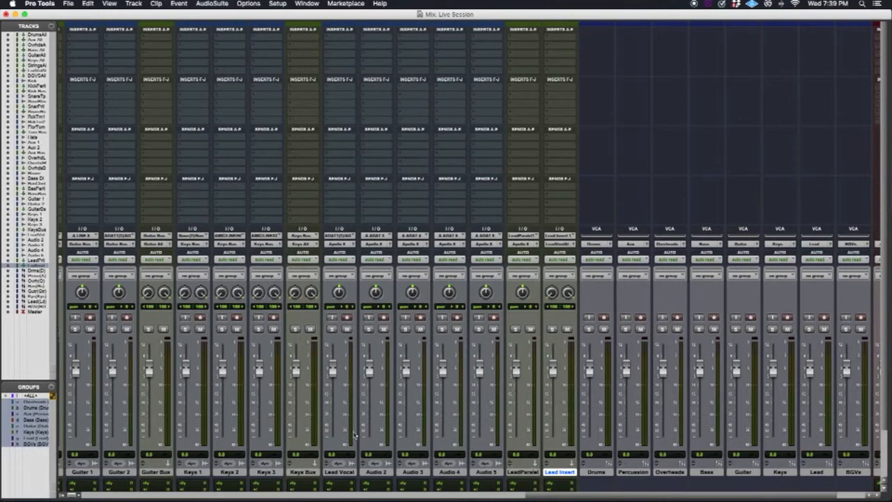
{"action": "left_click", "coordinate": [346, 472]}
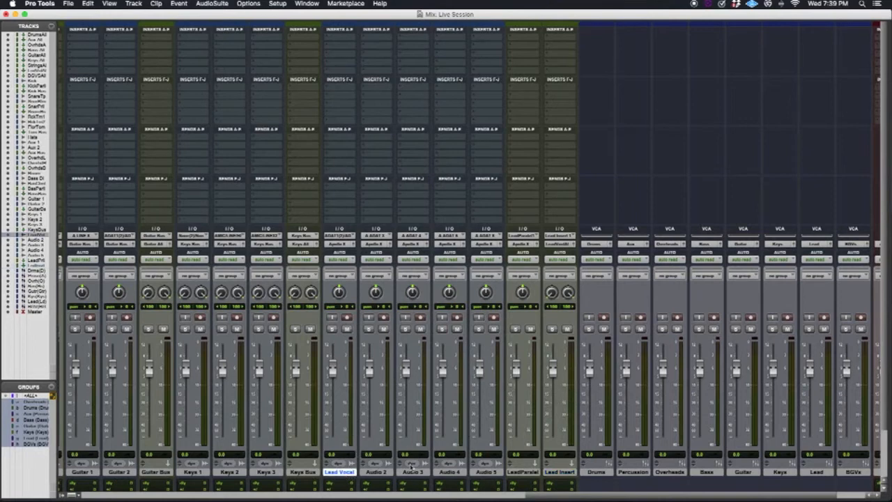
{"action": "left_click", "coordinate": [530, 473]}
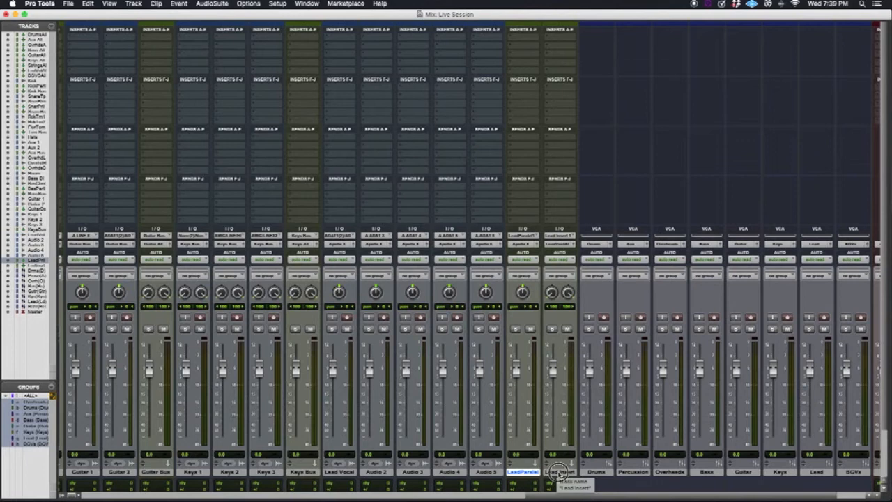
{"action": "left_click", "coordinate": [560, 473]}
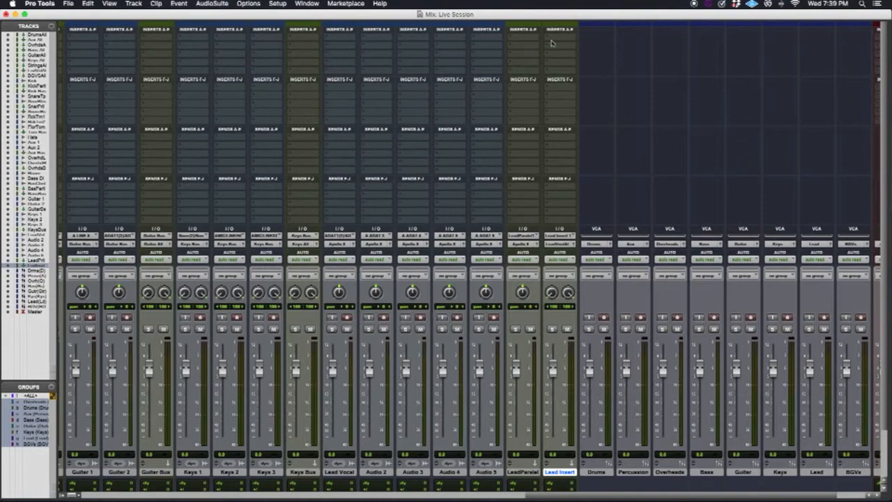
{"action": "scroll", "coordinate": [561, 40], "scroll_direction": "left", "scroll_amount": 15}
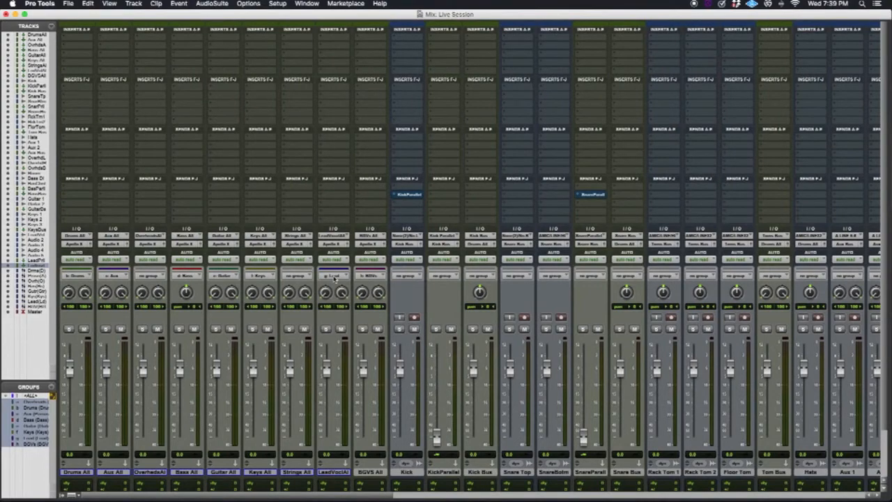
{"action": "scroll", "coordinate": [335, 278], "scroll_direction": "right", "scroll_amount": 15}
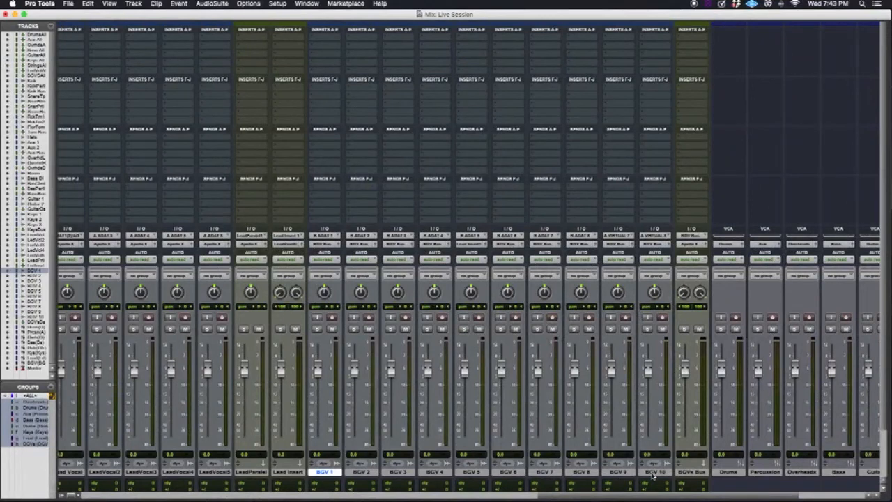
Select only the background vocal tracks BGV 1 through BGV 10
{"action": "left_click", "coordinate": [653, 474], "text": "alt"}
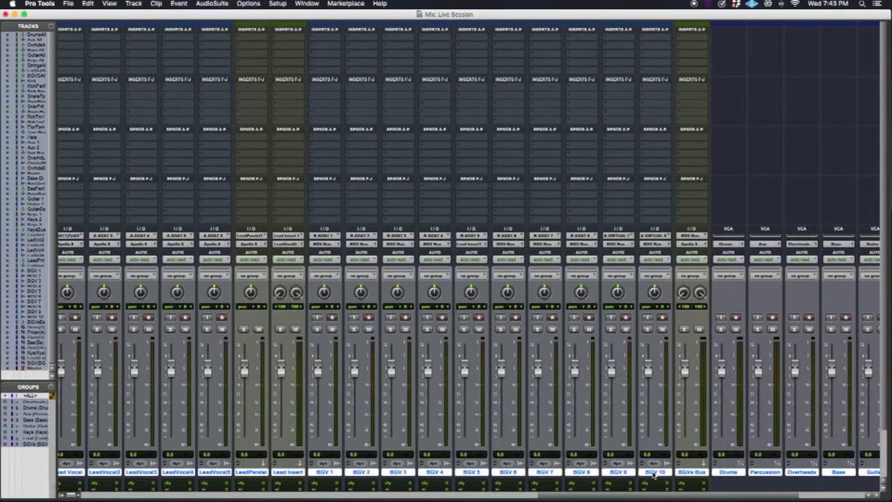
{"action": "left_click", "coordinate": [326, 473], "text": "alt"}
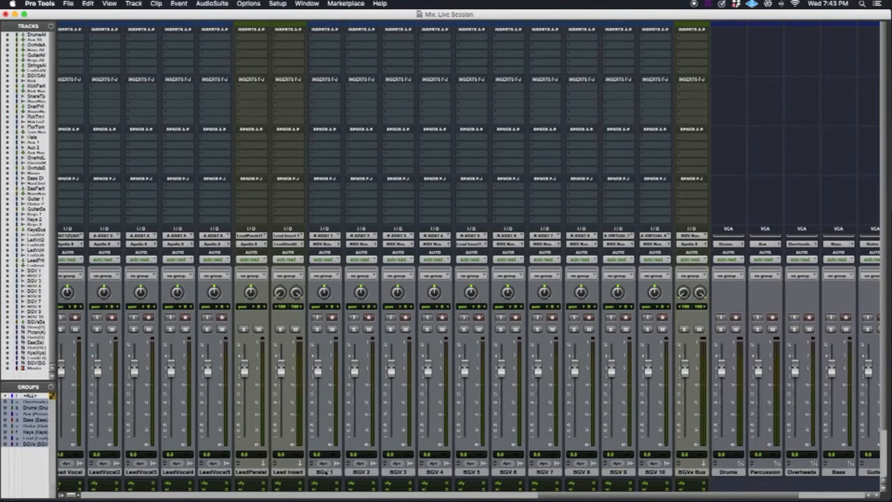
{"action": "left_click", "coordinate": [331, 474]}
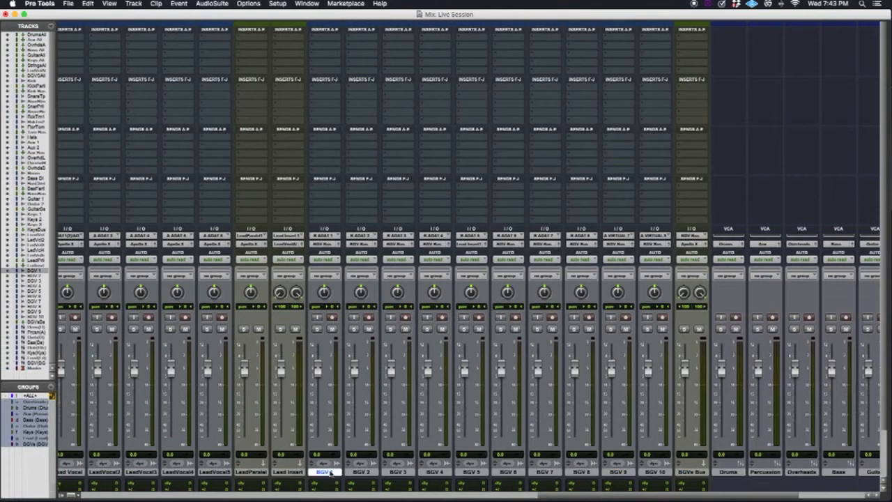
{"action": "left_click", "coordinate": [662, 474], "text": "shift"}
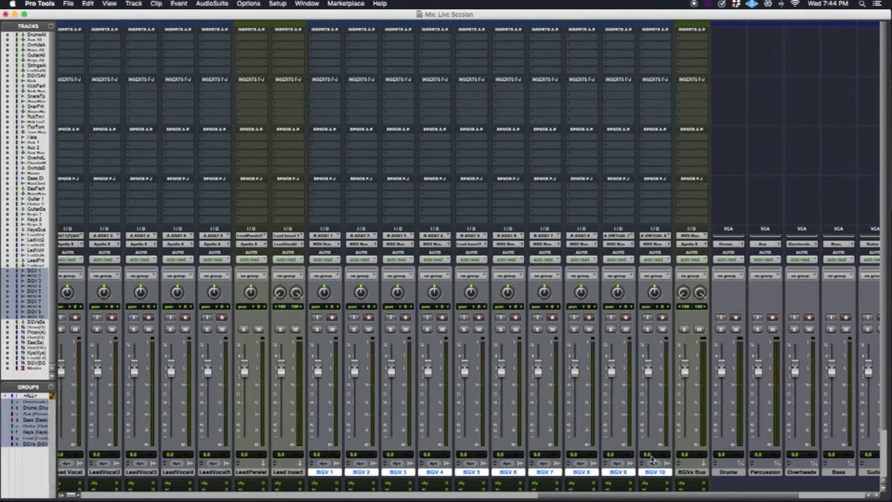
Route the BGVs Bus aux's output to the BGVs All (Stereo) bus
{"action": "left_click", "coordinate": [693, 471]}
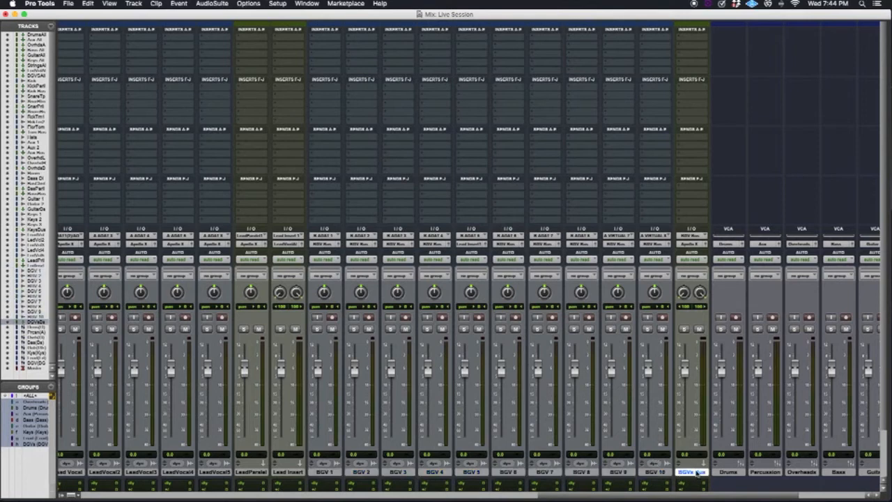
{"action": "left_click", "coordinate": [692, 248]}
{"action": "mouse_move", "coordinate": [699, 252]}
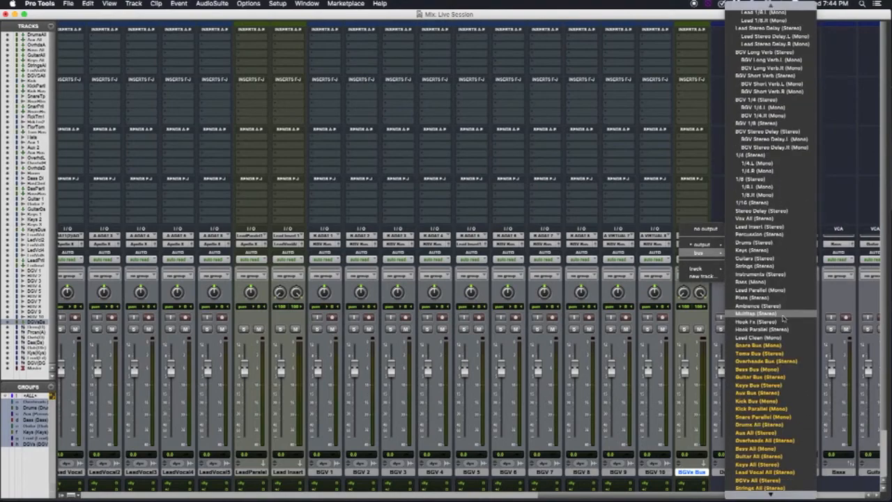
{"action": "scroll", "coordinate": [783, 317], "scroll_direction": "down", "scroll_amount": 2}
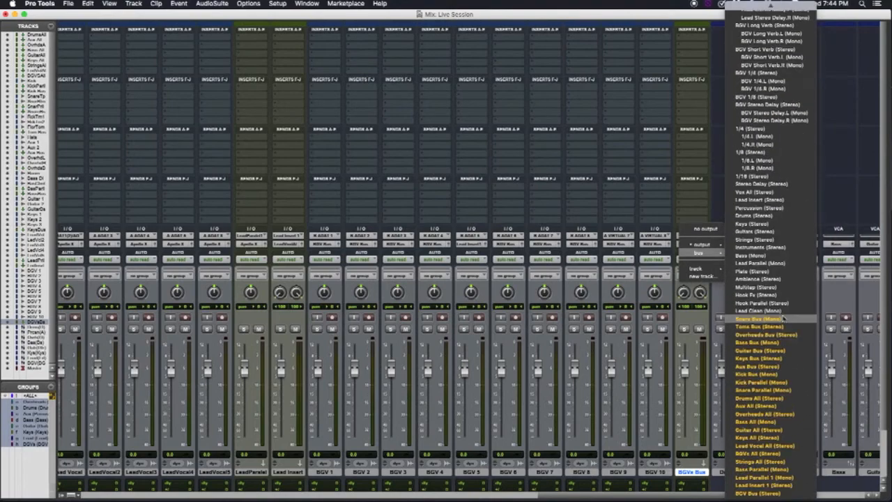
{"action": "left_click", "coordinate": [784, 453]}
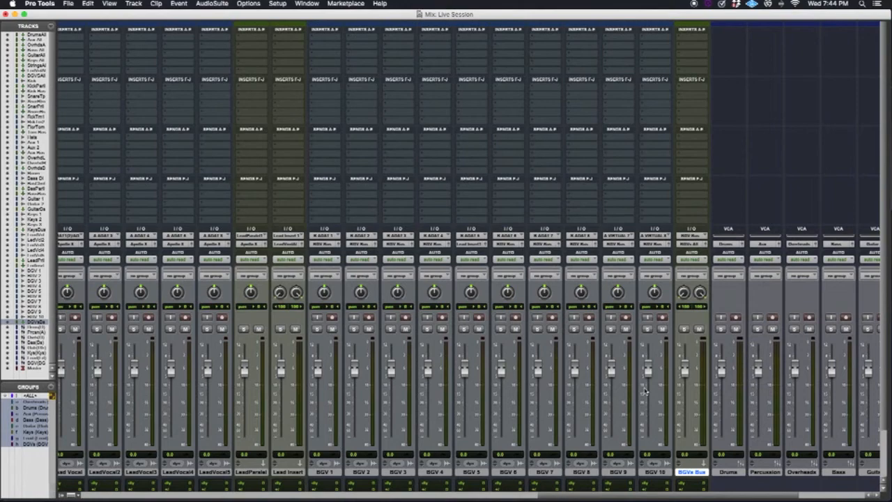
{"action": "scroll", "coordinate": [645, 391], "scroll_direction": "left", "scroll_amount": 10}
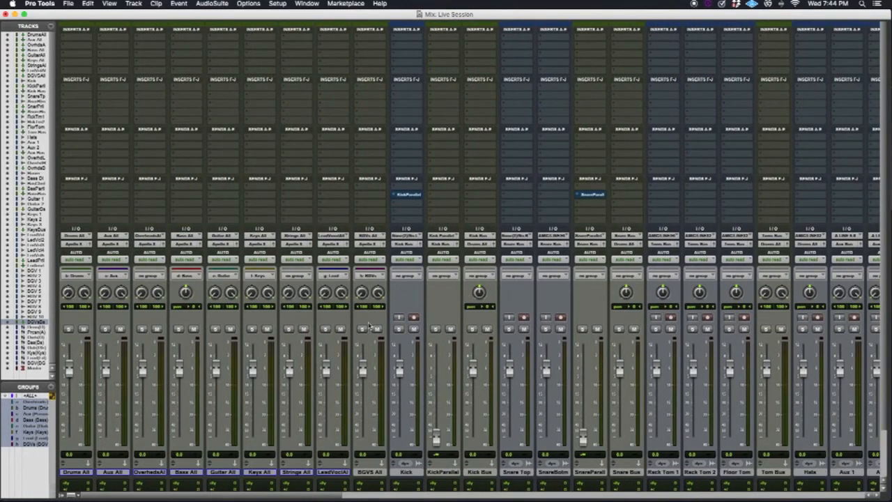
{"action": "scroll", "coordinate": [368, 360], "scroll_direction": "right", "scroll_amount": 10}
{"action": "scroll", "coordinate": [368, 360], "scroll_direction": "right", "scroll_amount": 10}
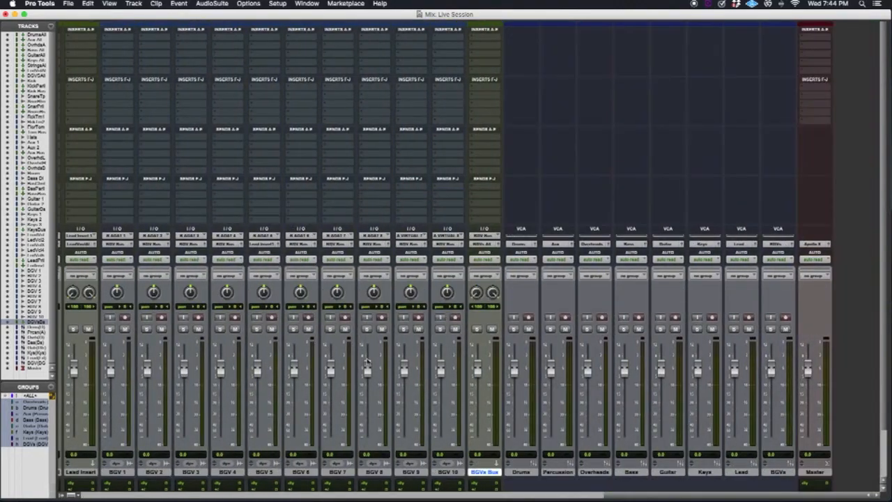
{"action": "left_click", "coordinate": [480, 472]}
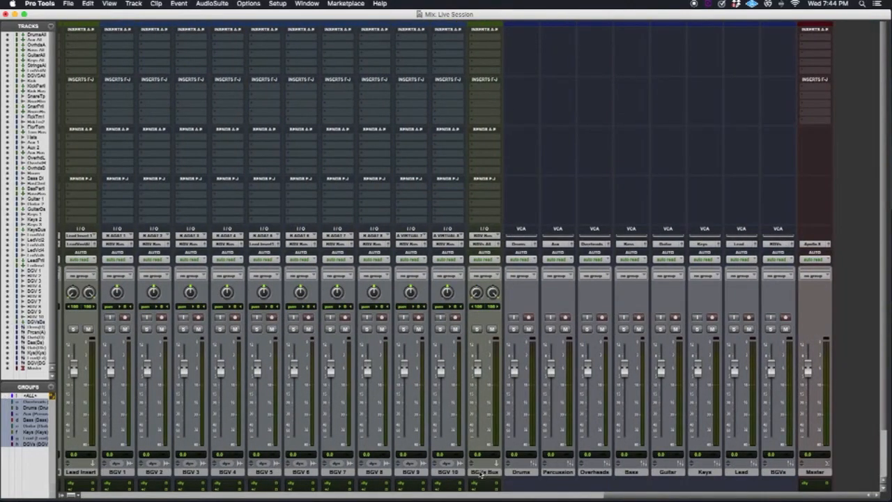